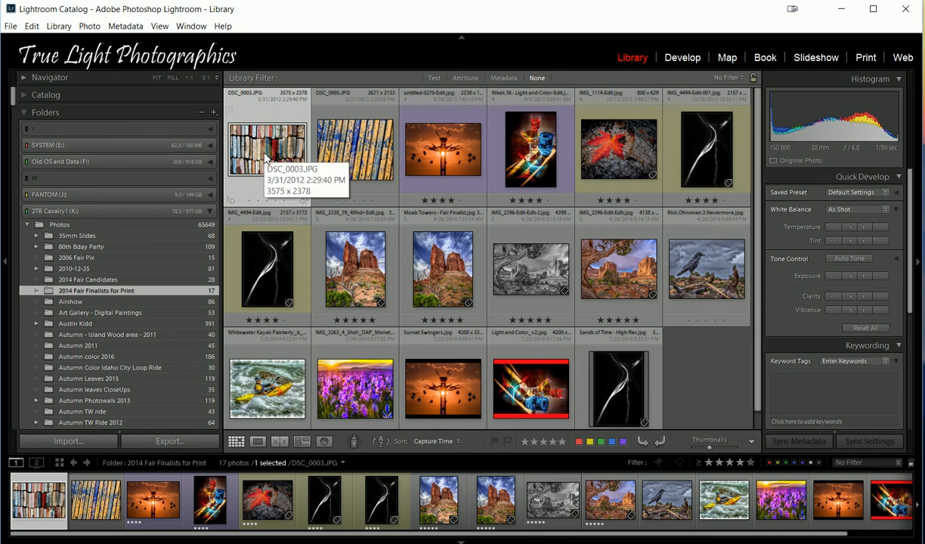
Step: Start exporting the selected photo DSC_0003.JPG to the hard drive, with the export location set to choose the folder later
click(10, 27)
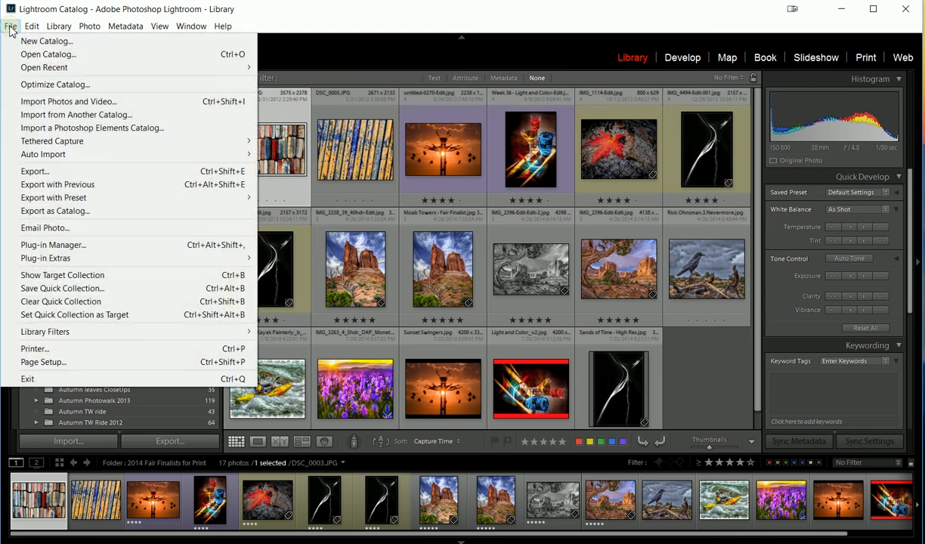
click(37, 176)
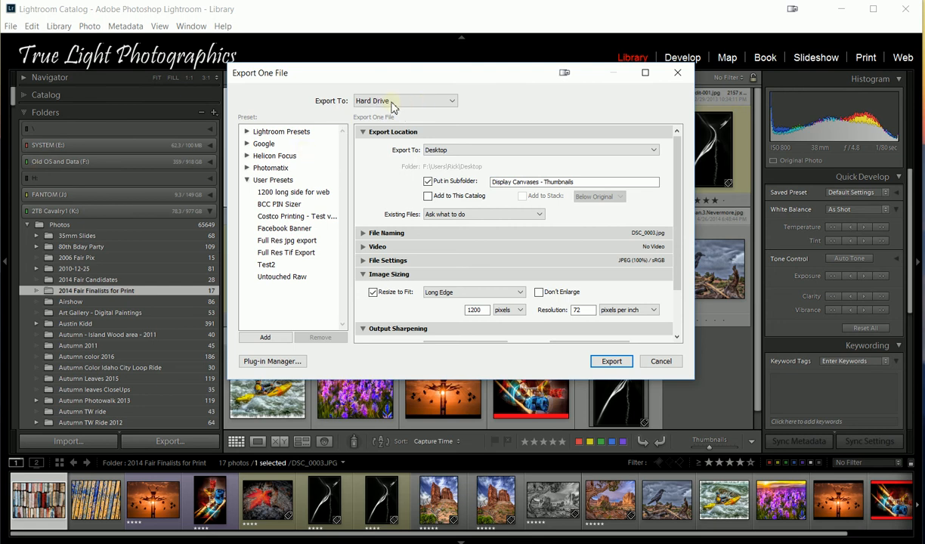
click(455, 105)
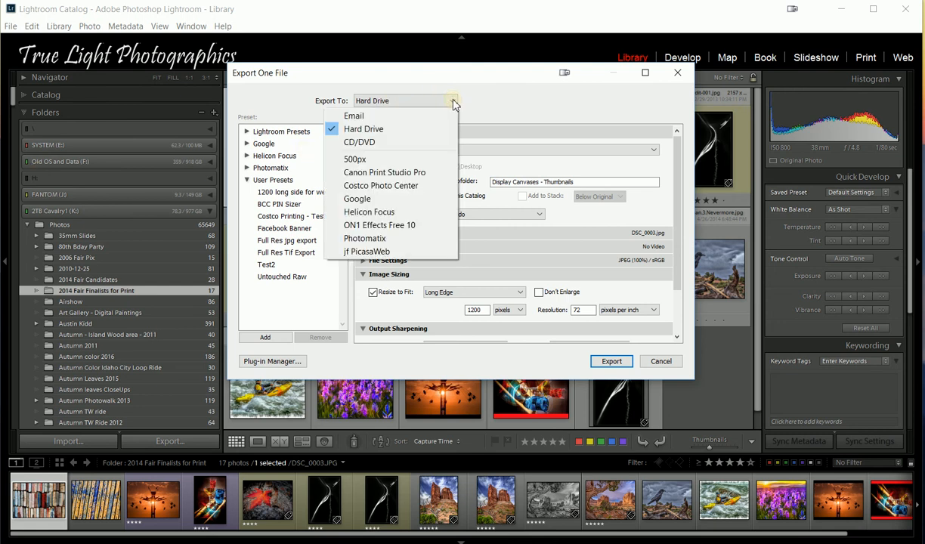
click(363, 132)
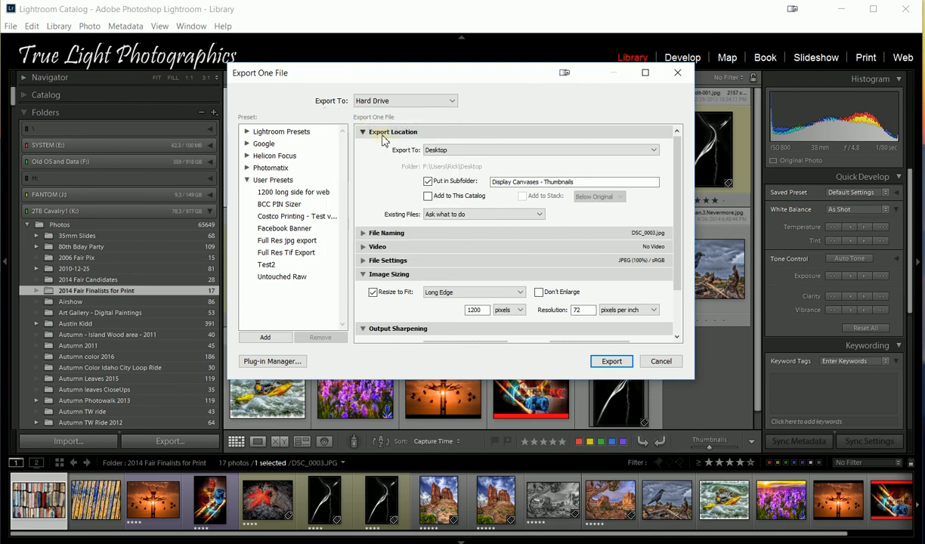
click(653, 150)
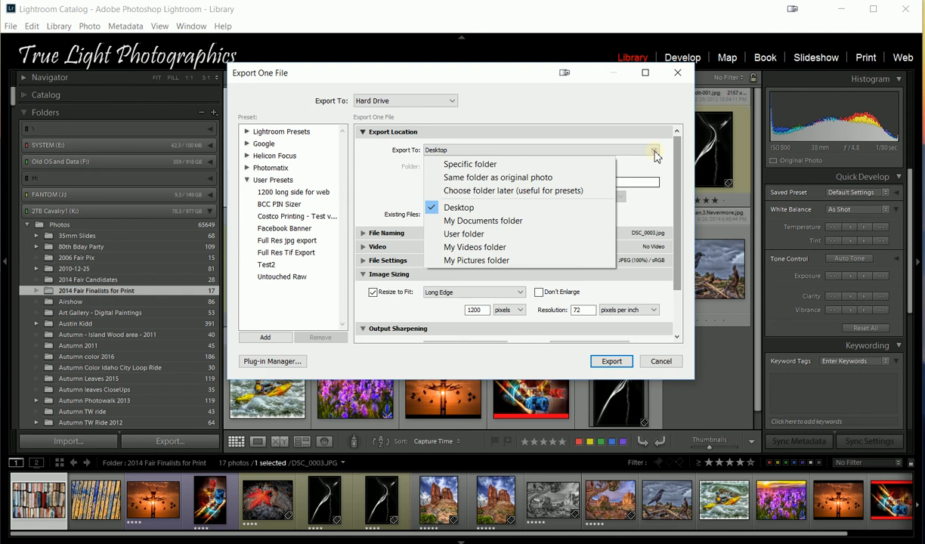
click(525, 191)
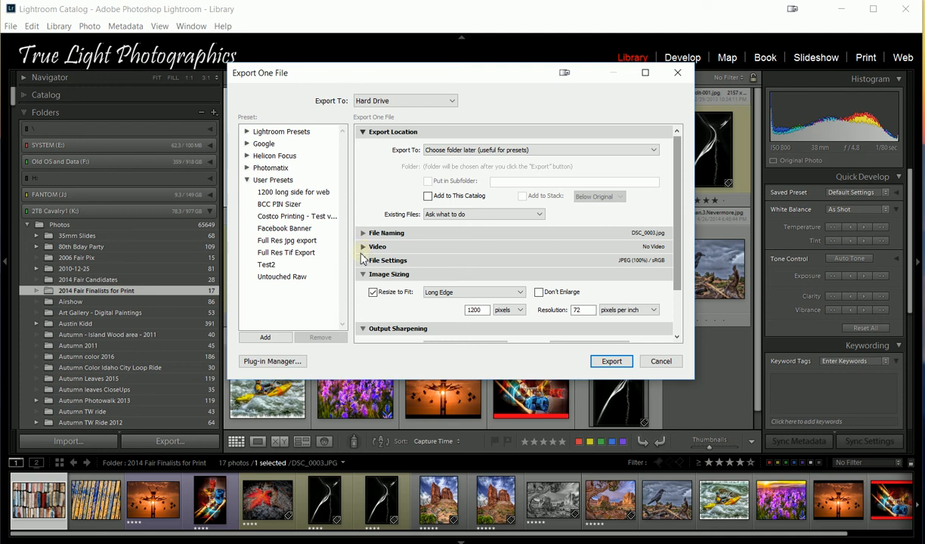
Step: Set the export file settings to the JPEG image format and the sRGB color space
click(363, 261)
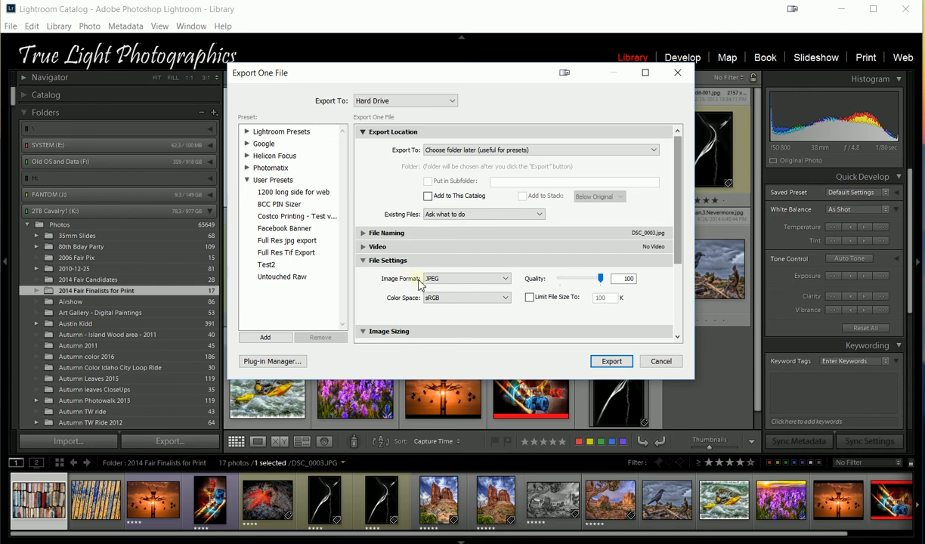
click(507, 280)
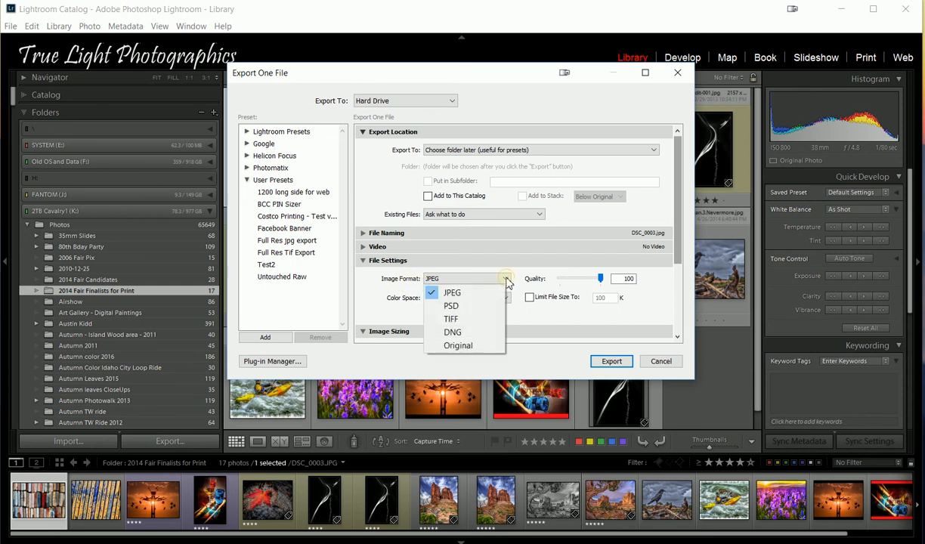
click(460, 294)
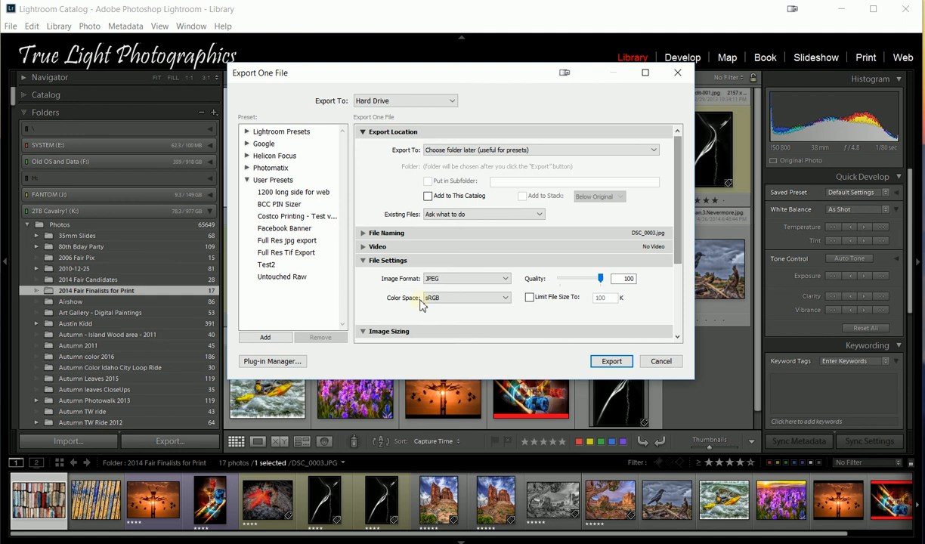
click(505, 299)
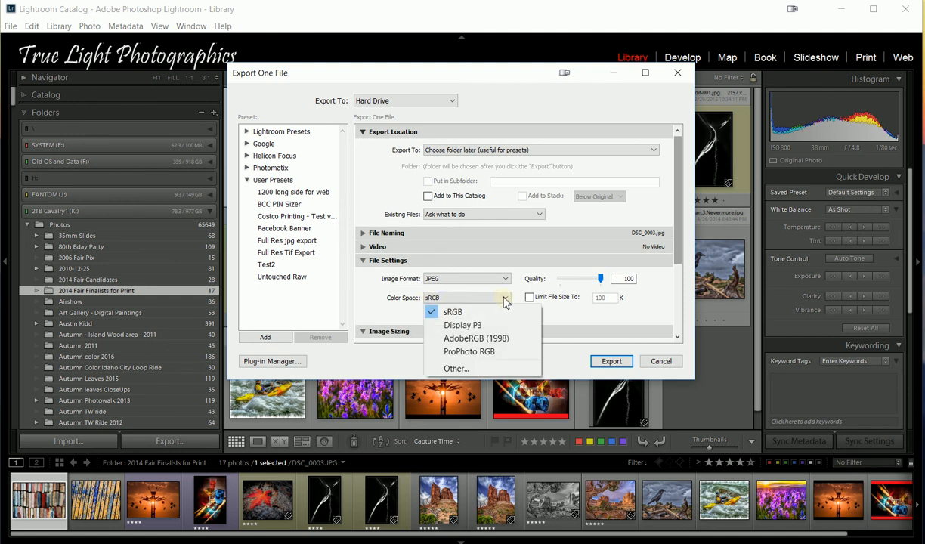
click(453, 314)
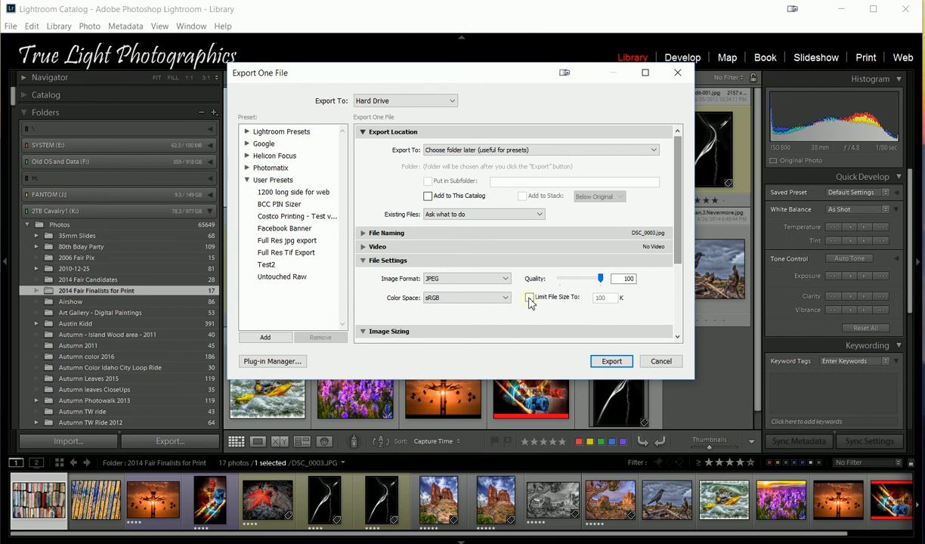
Step: Limit the exported file size to 800 K
click(530, 299)
click(599, 299)
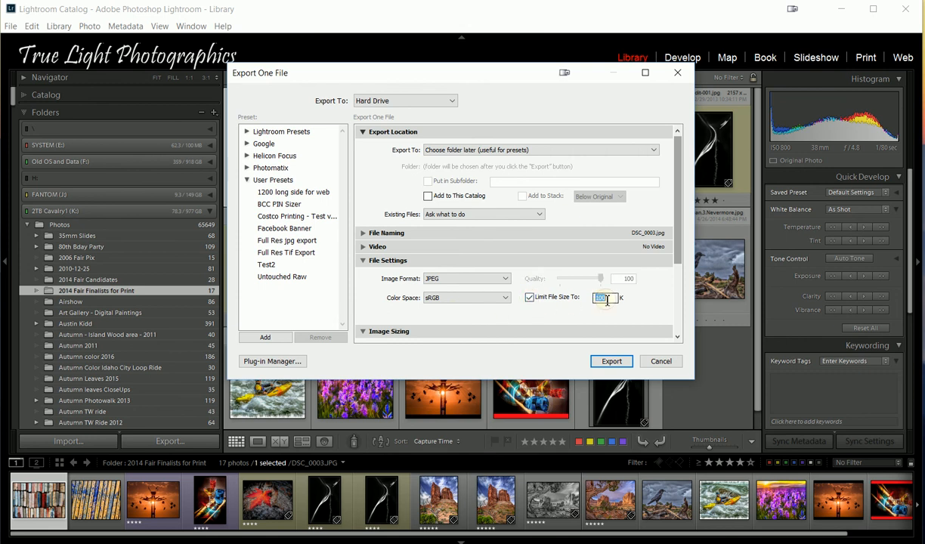
text(800)
Step: Resize the exported image to fit by Width & Height, with a width of 1400 and a height of 1050 pixels
drag(679, 260, 668, 316)
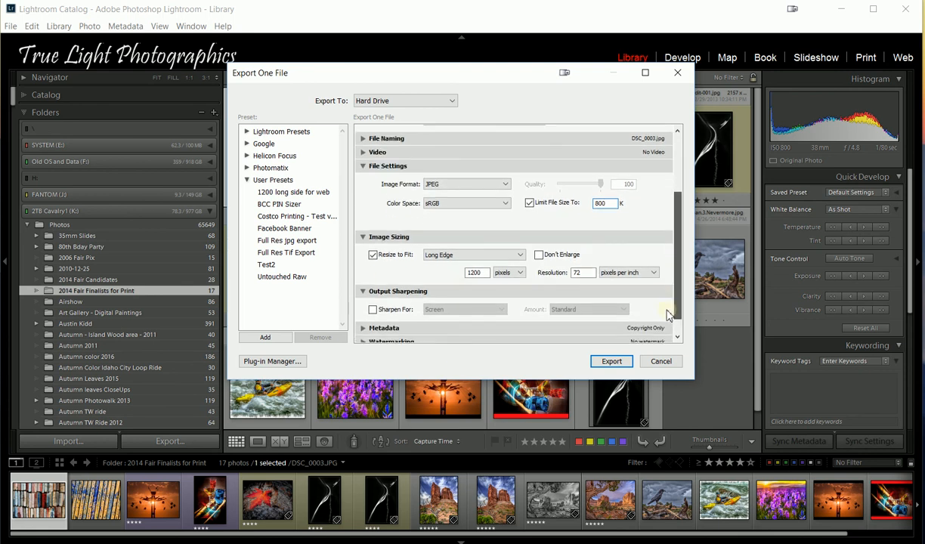
click(372, 257)
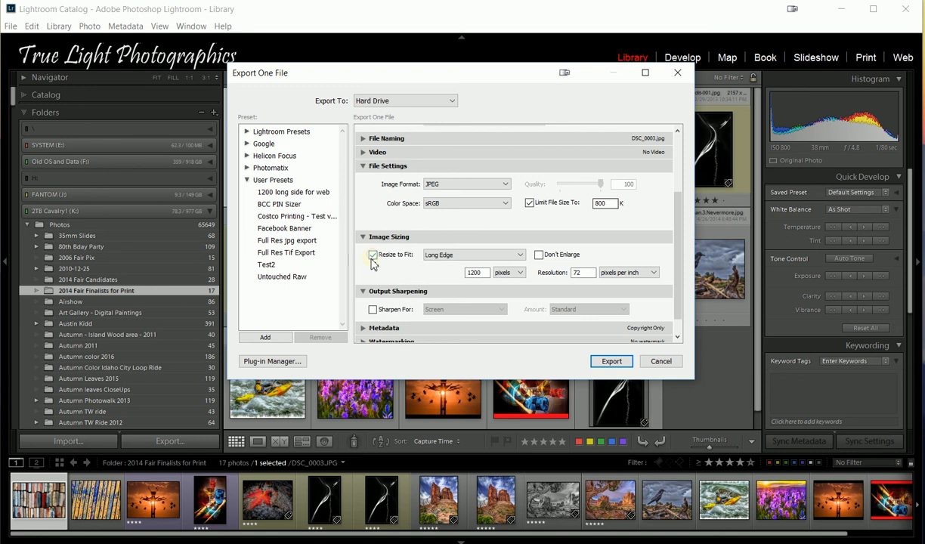
click(520, 255)
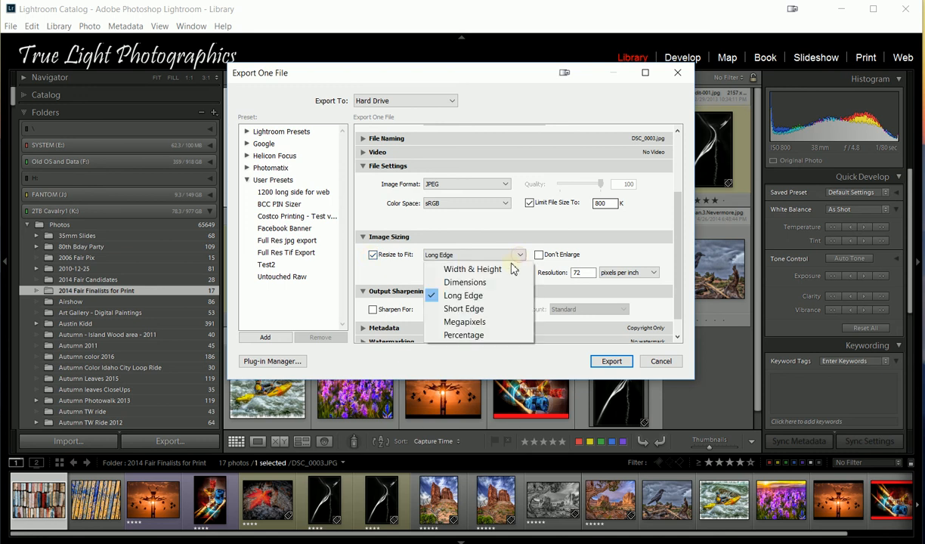
click(499, 269)
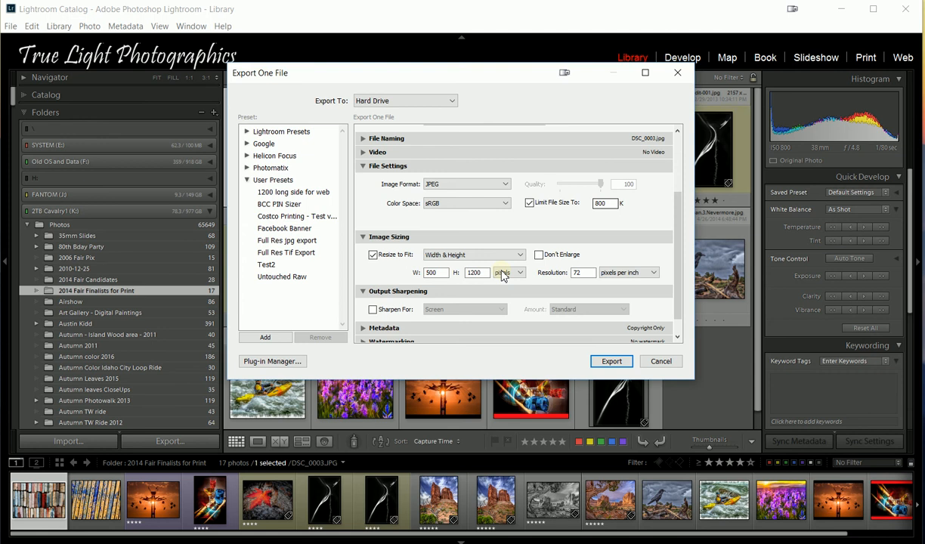
double_click(442, 272)
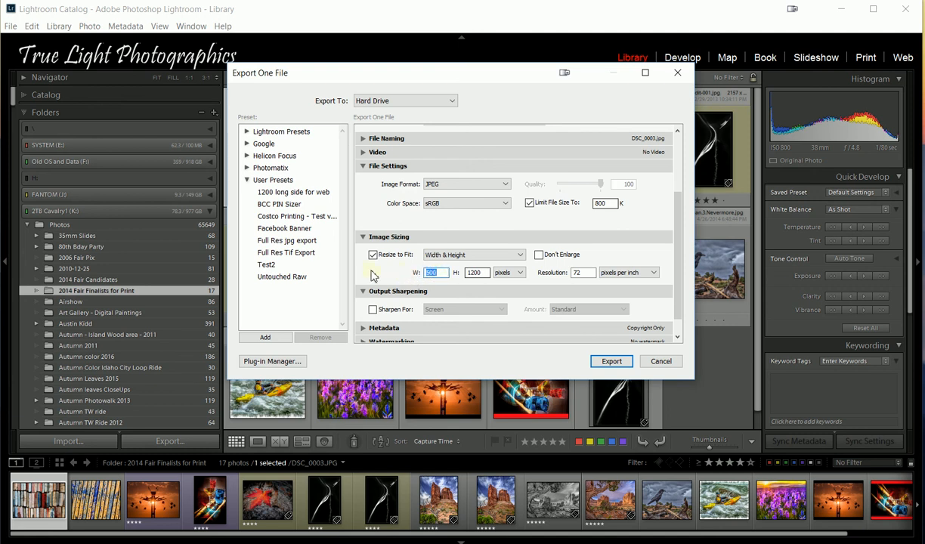
text(1400)
click(473, 274)
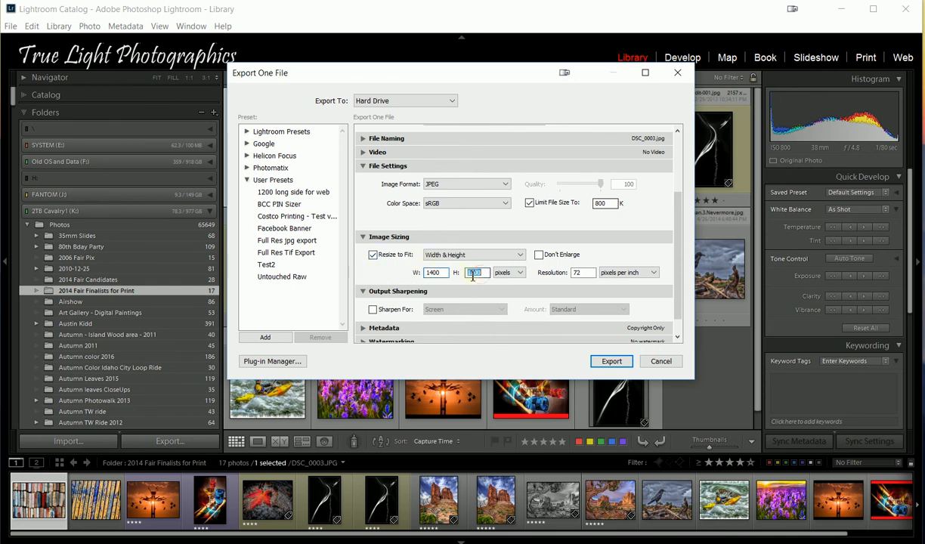
text(1050)
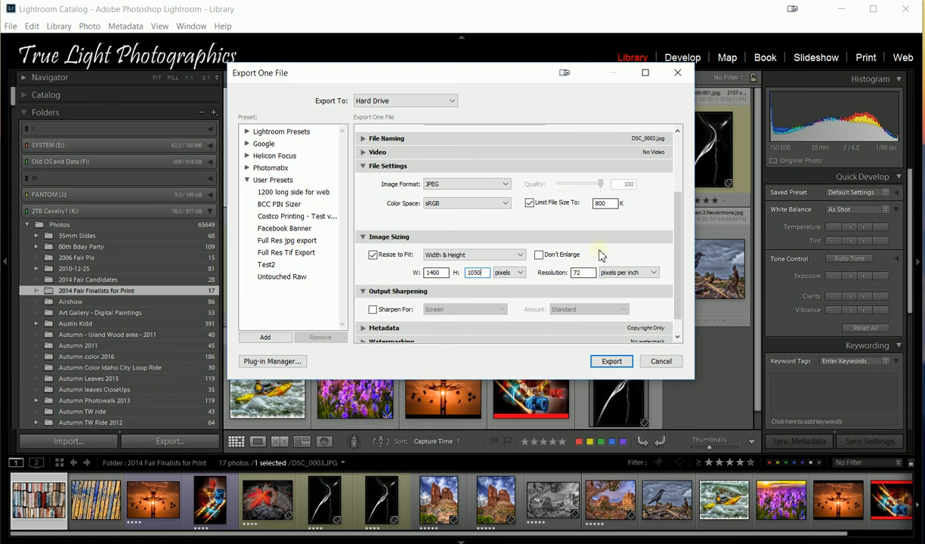
Step: Enable output sharpening for Screen at the Standard amount, and check the export's metadata options
scroll(593, 254, down, 1)
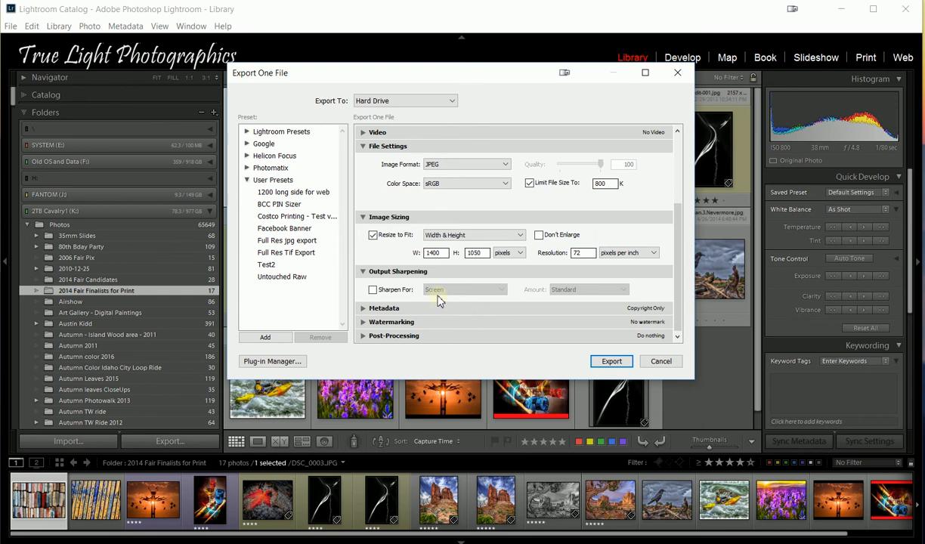
click(372, 290)
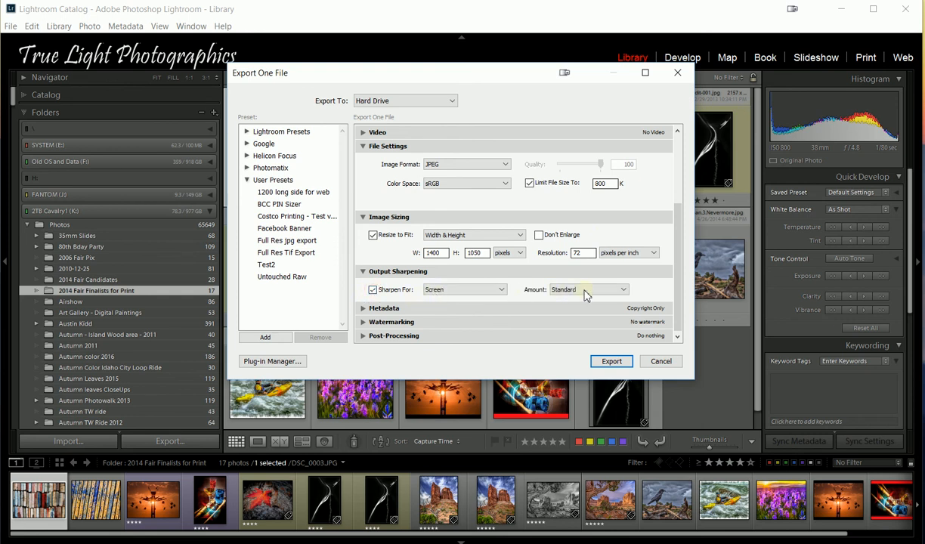
click(624, 292)
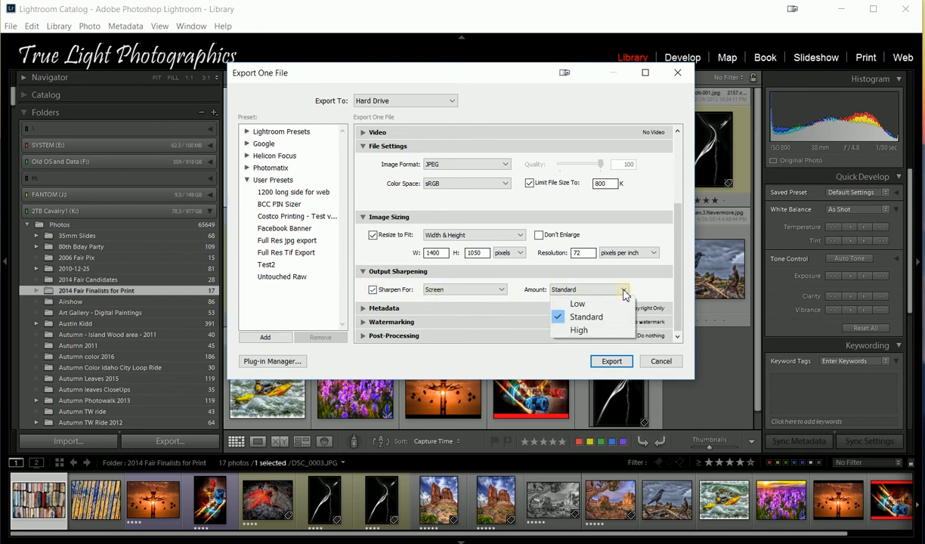
click(587, 317)
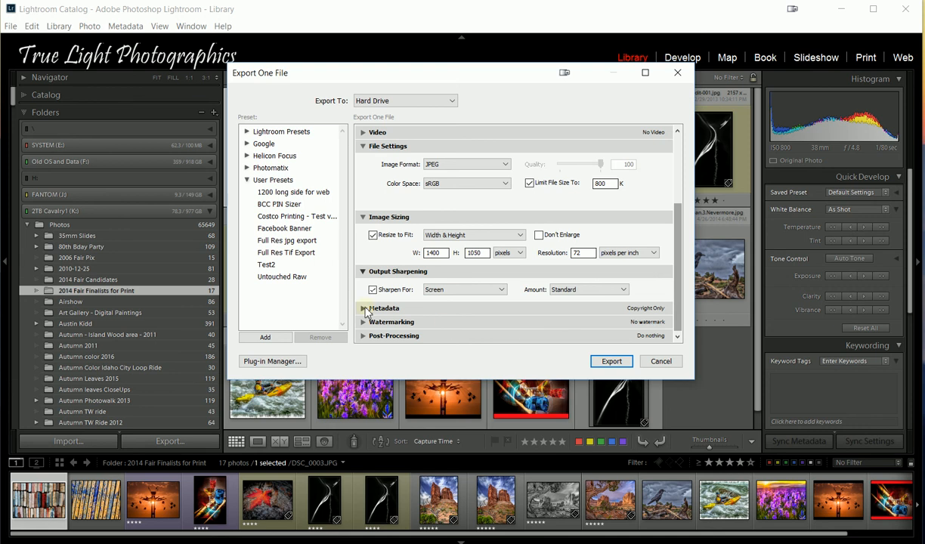
click(363, 309)
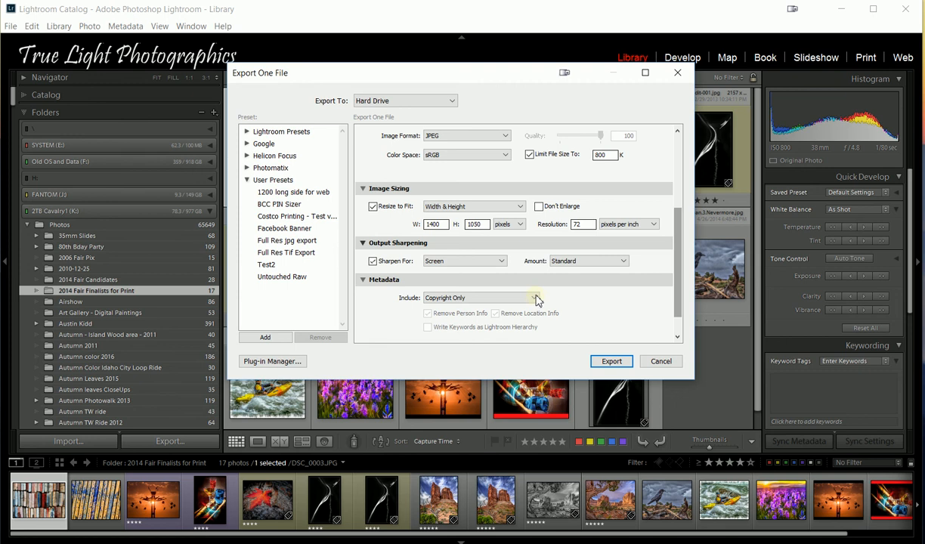
click(363, 279)
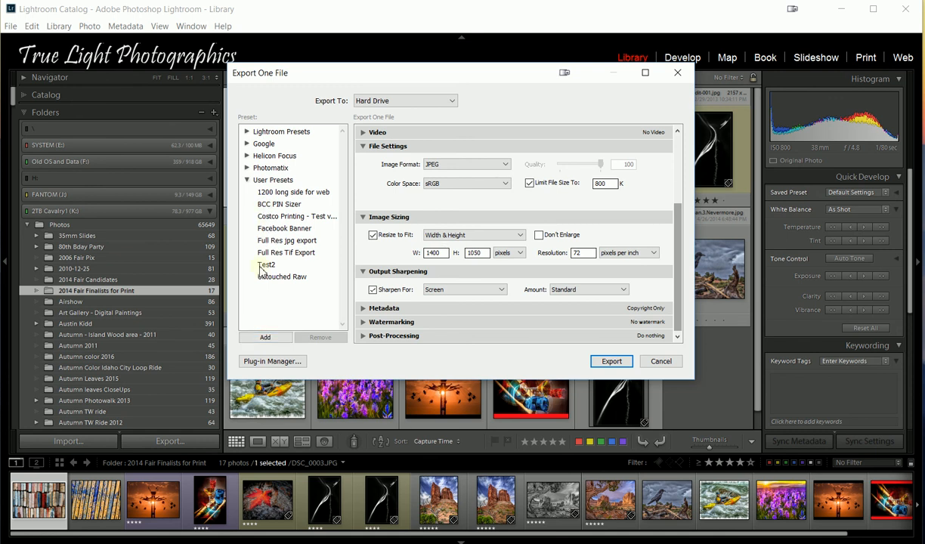
Step: Save the export settings as a user preset named "BCC Projection Night" and close the dialog without exporting
click(264, 338)
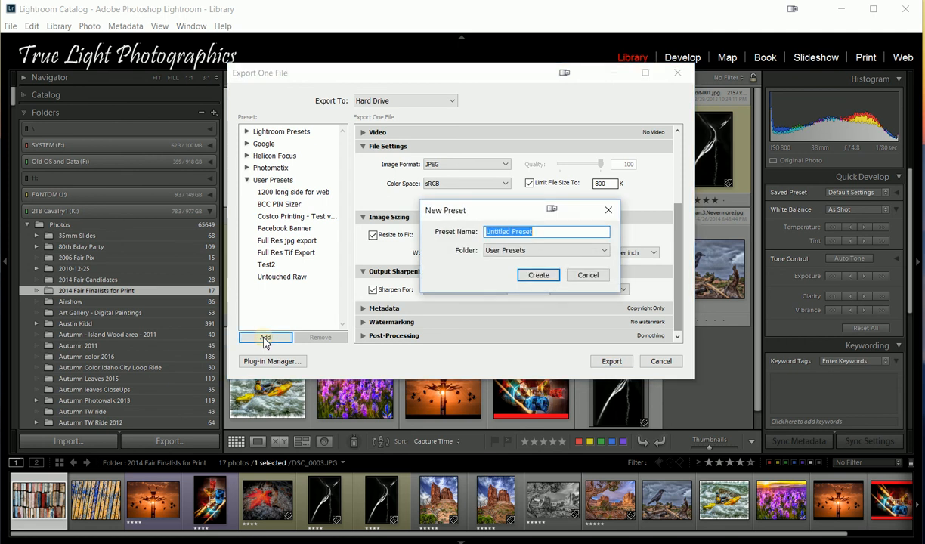
text(BCC Pro)
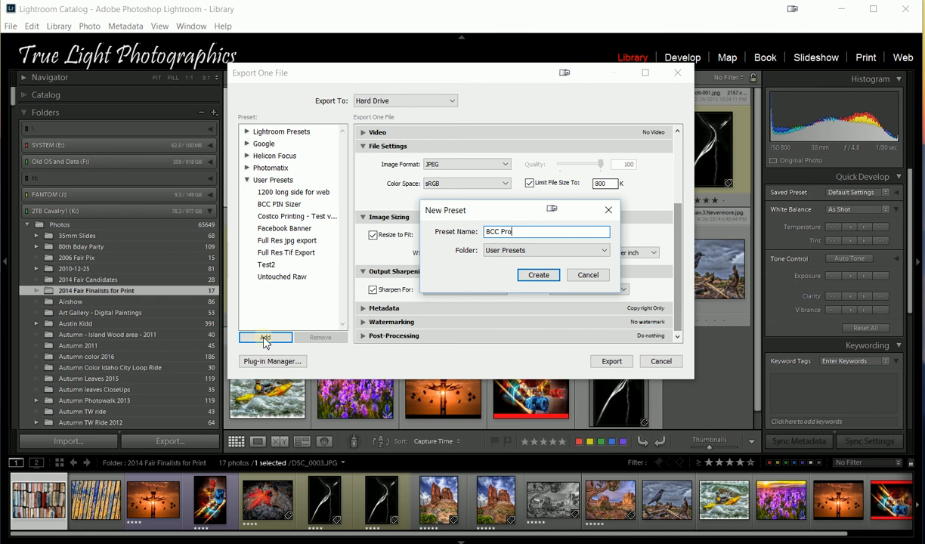
text(jection Night)
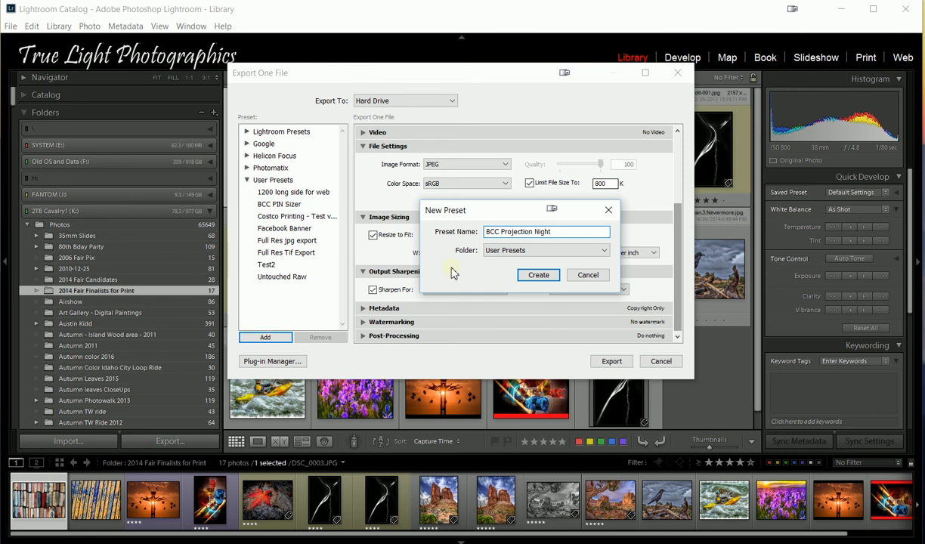
click(521, 276)
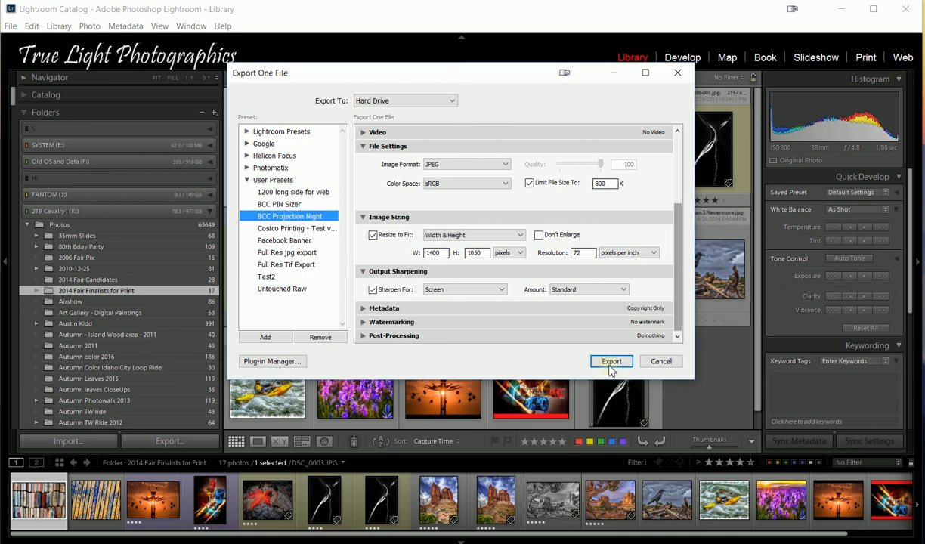
click(651, 363)
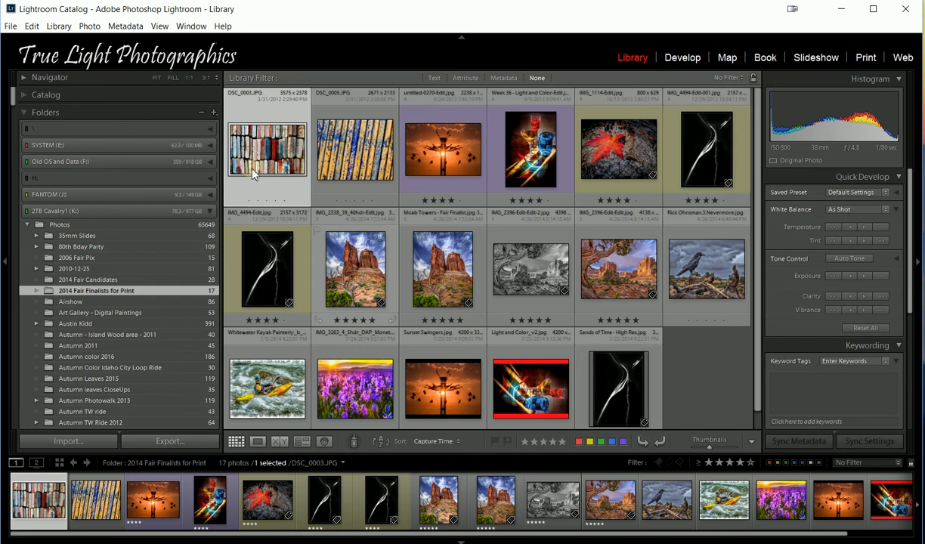
Step: Add IMG_2338_39_40hdr-Edit.jpg to the selected DSC_0003.JPG and export both photos to the Desktop using the BCC Projection Night preset
ctrl+click(348, 261)
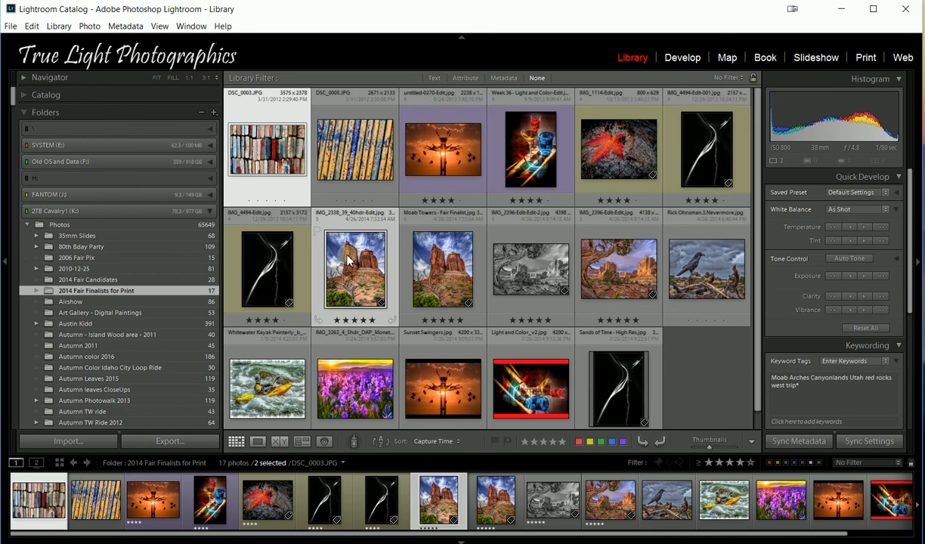
click(10, 25)
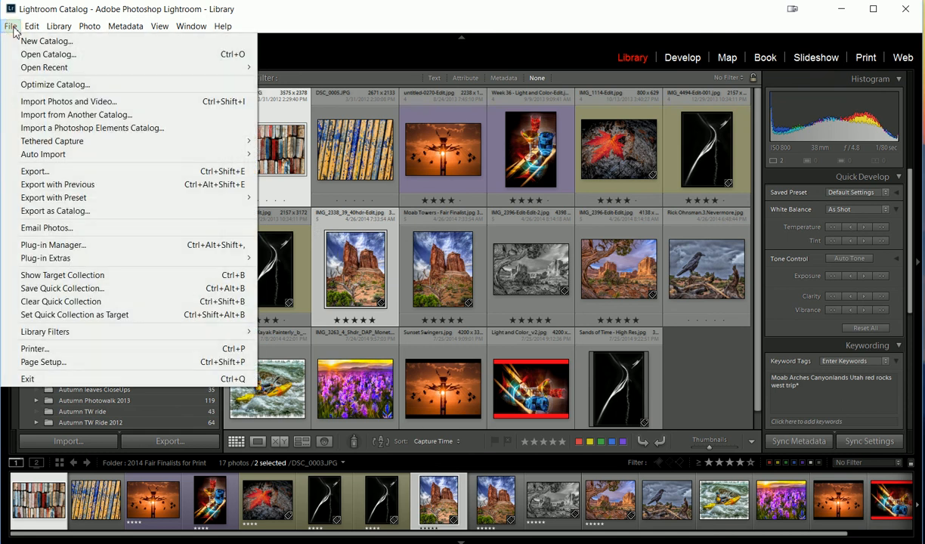
click(32, 175)
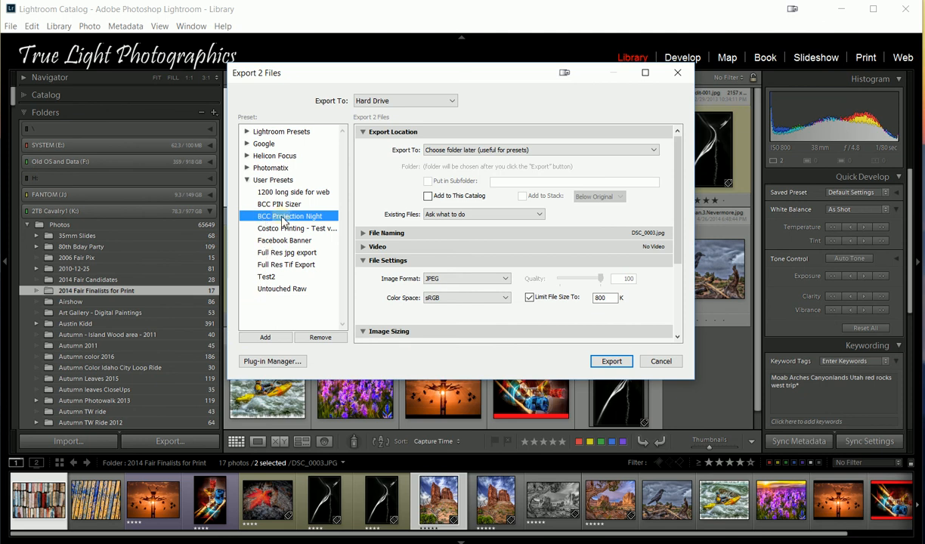
click(612, 361)
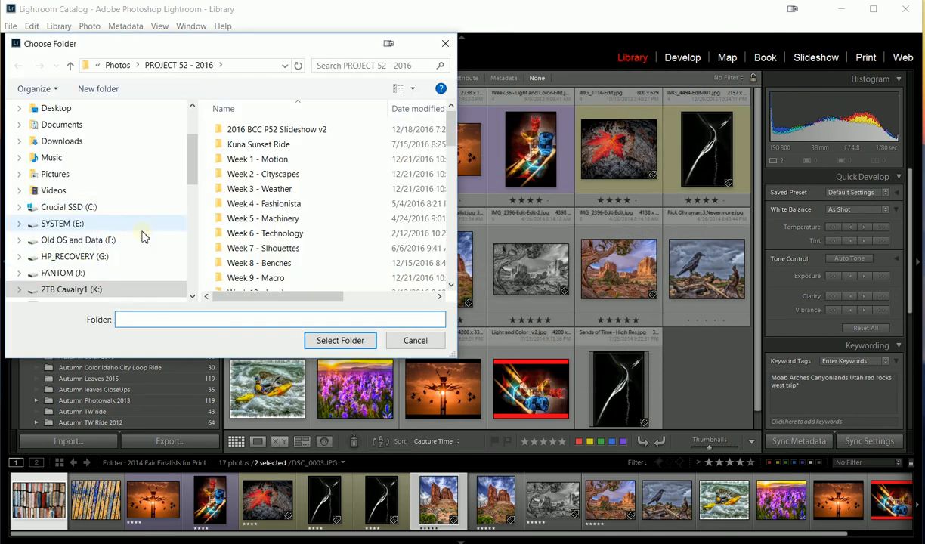
click(60, 111)
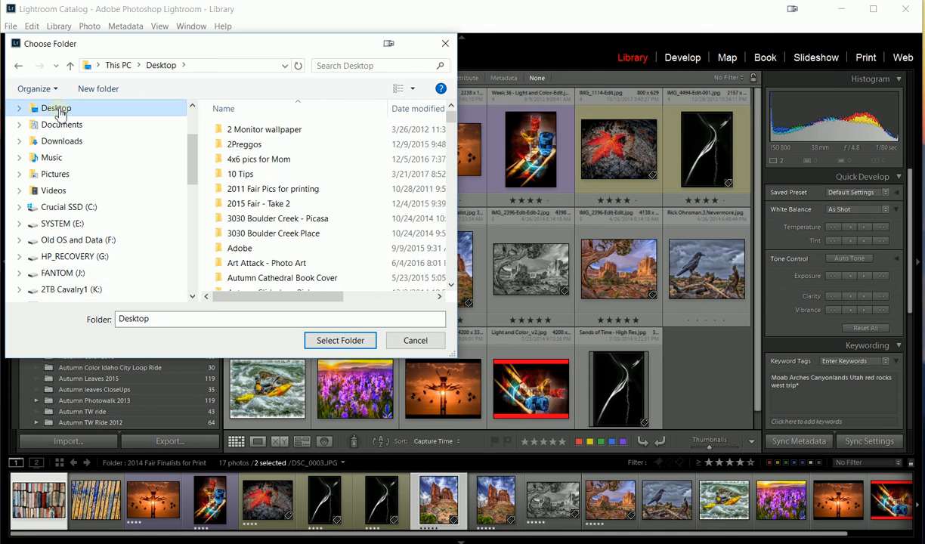
click(340, 342)
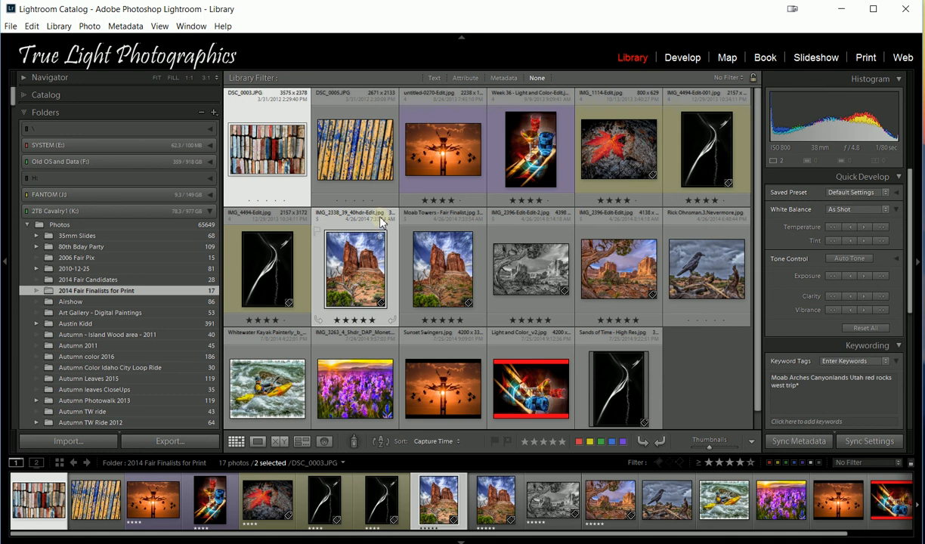
Step: Switch to the desktop, open the exported IMG_2338_39_40hdr-Edit.jpg in IrfanView to check its pixel dimensions and file size, and close it
click(842, 9)
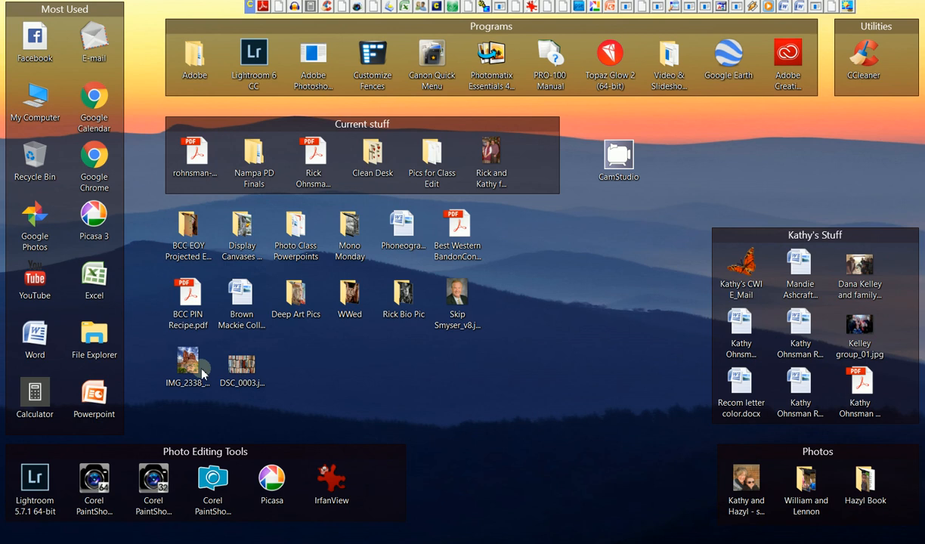
right_click(187, 369)
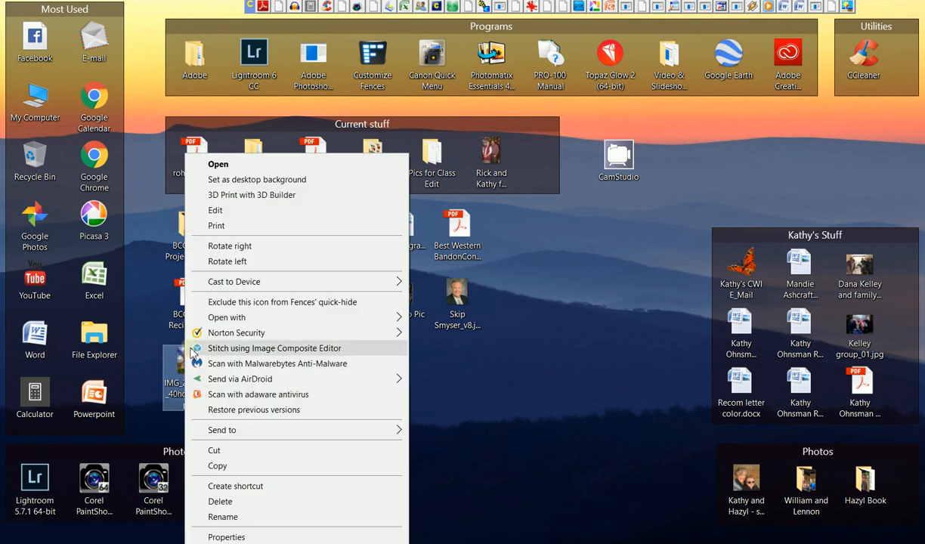
mouse_move(223, 323)
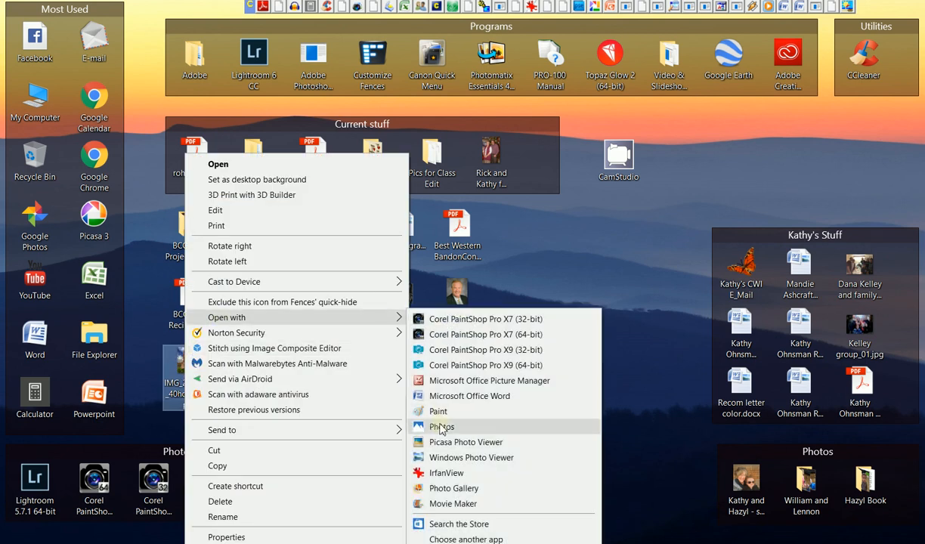
click(439, 472)
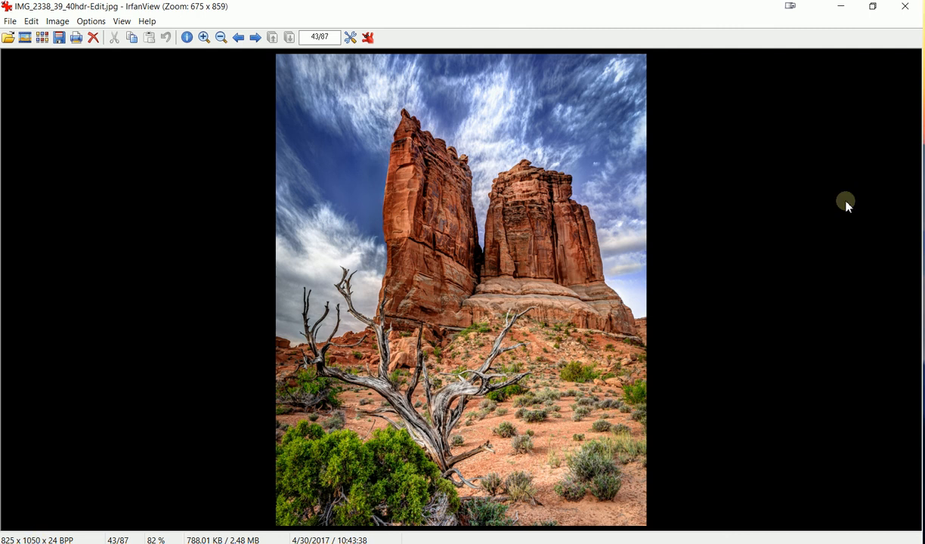
click(905, 6)
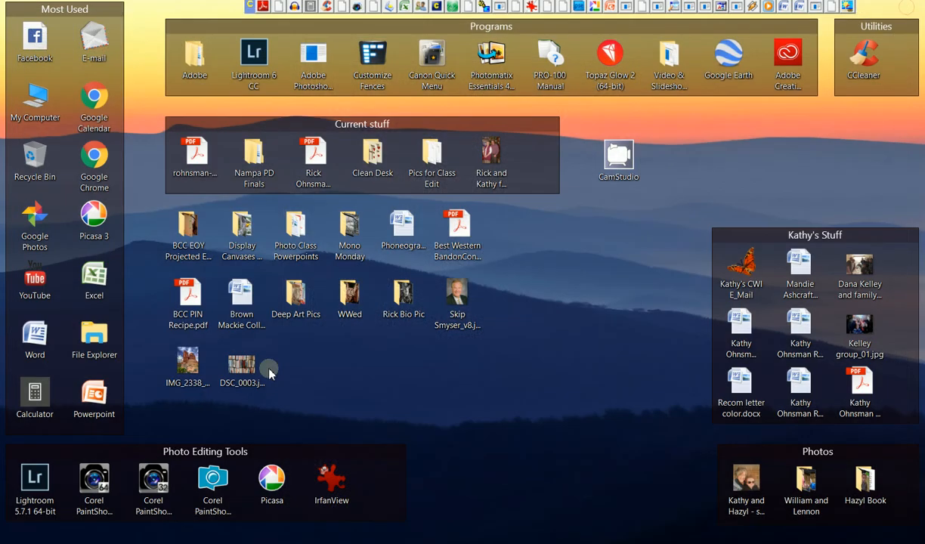
Step: Open the exported DSC_0003.jpg from the desktop in IrfanView, check its pixel dimensions and file size, and close it
click(244, 369)
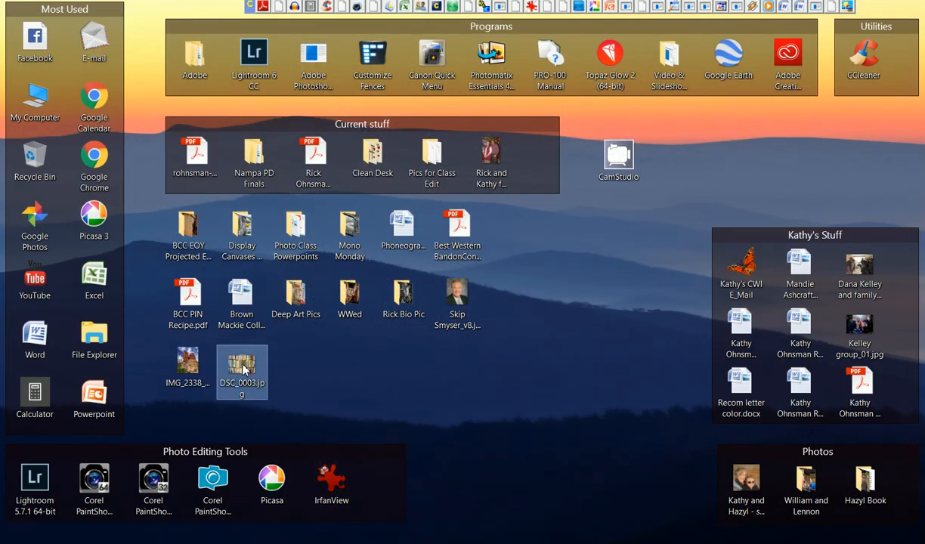
right_click(243, 369)
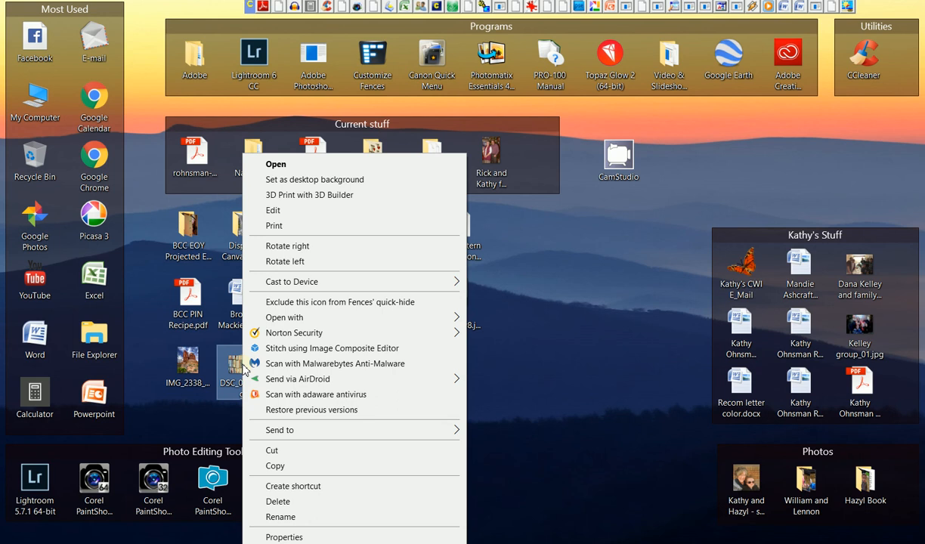
mouse_move(288, 321)
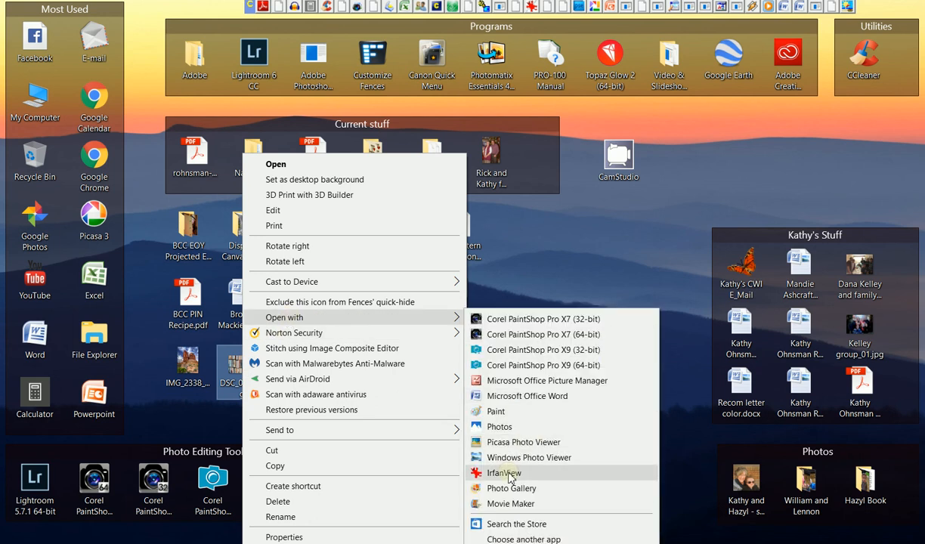
click(511, 475)
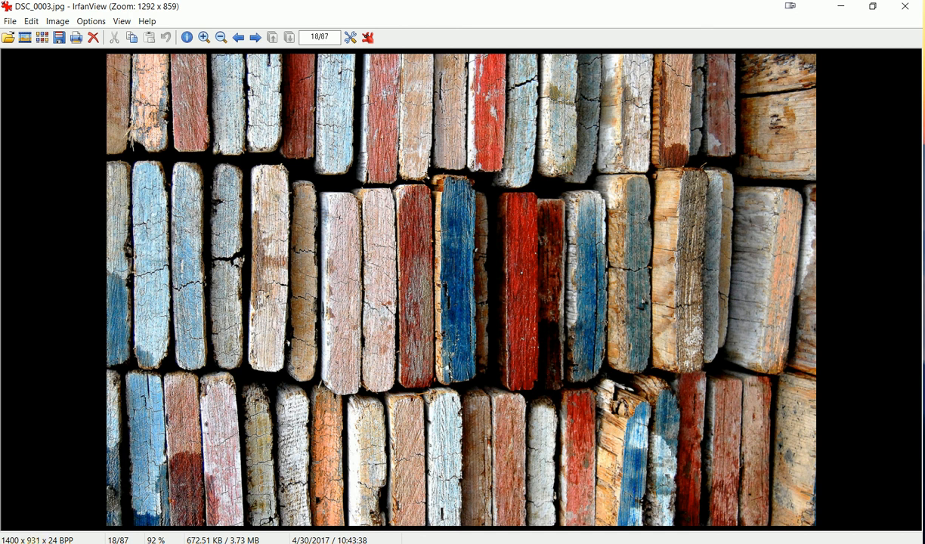
key(Escape)
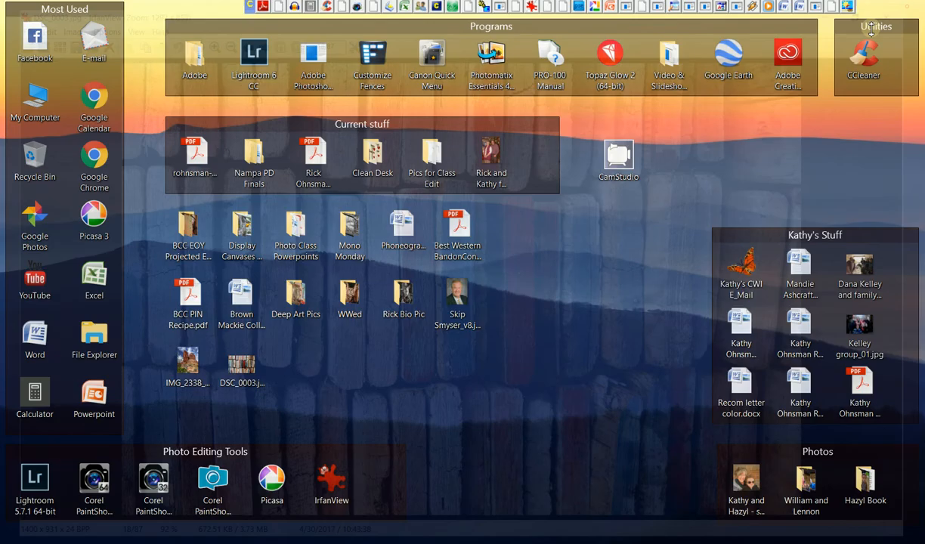